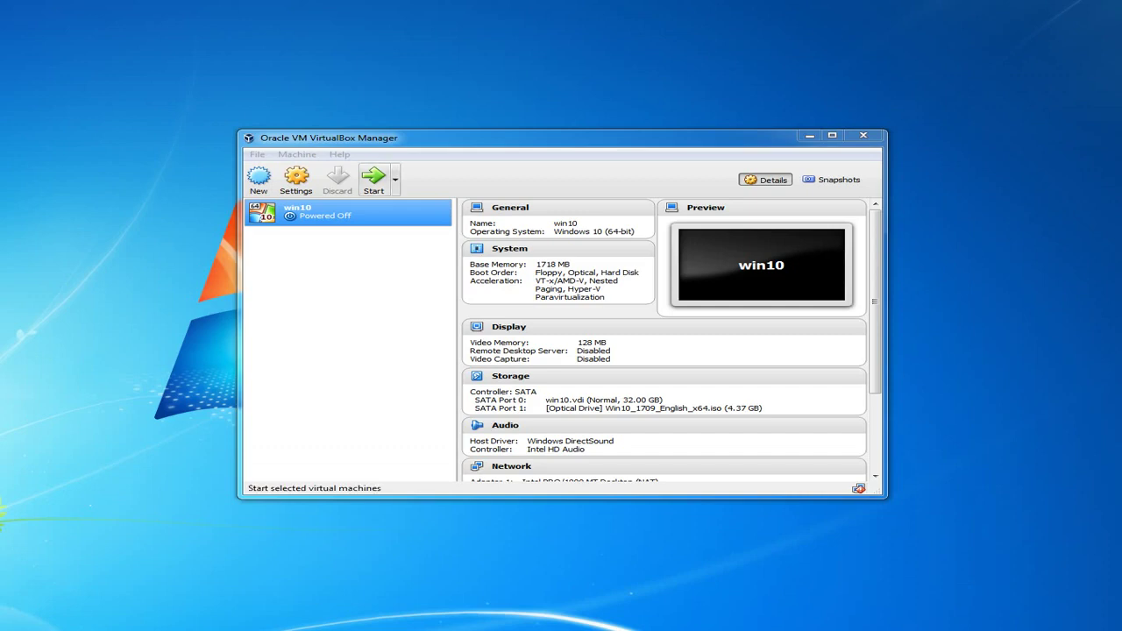
Start the win10 virtual machine and boot it from the CD-ROM through the temporary boot device selection.
left_click(373, 180)
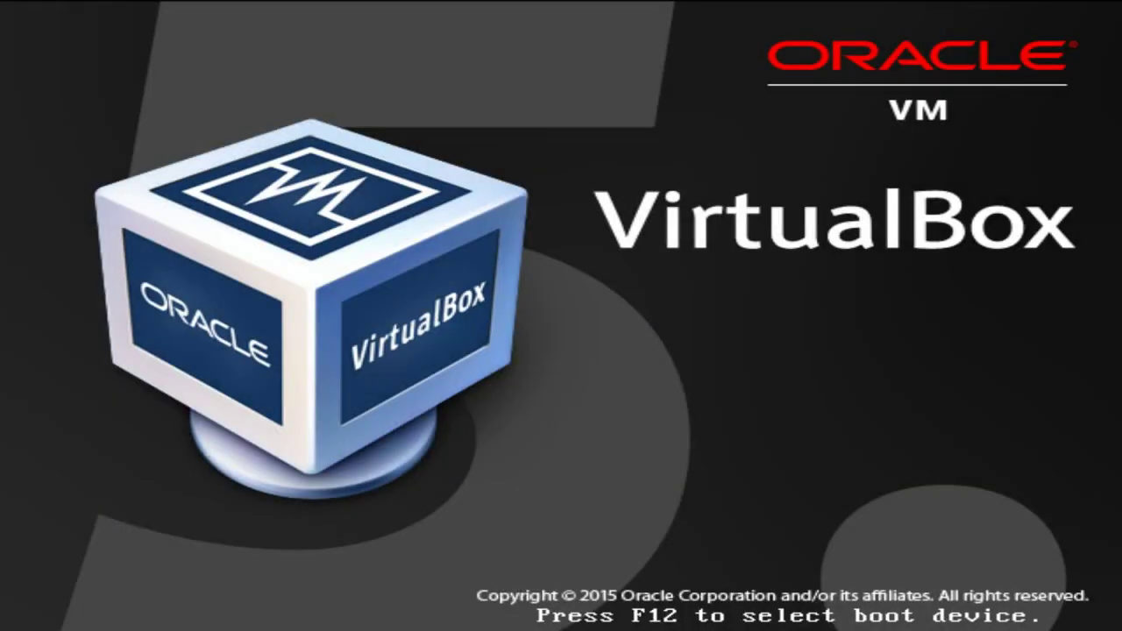
key("F12")
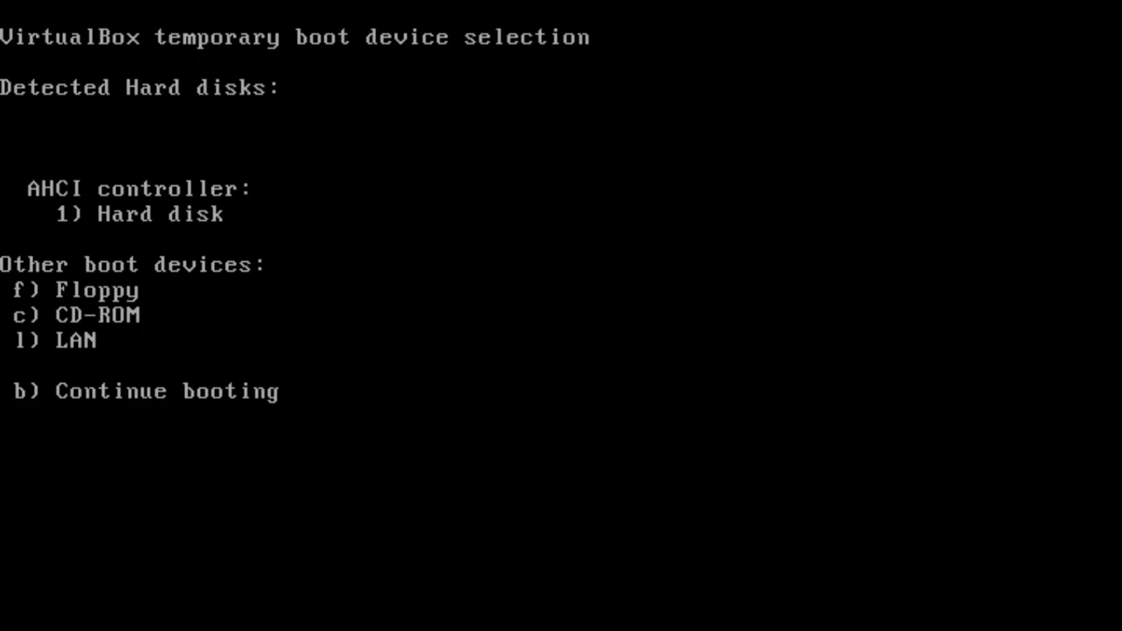
key("c")
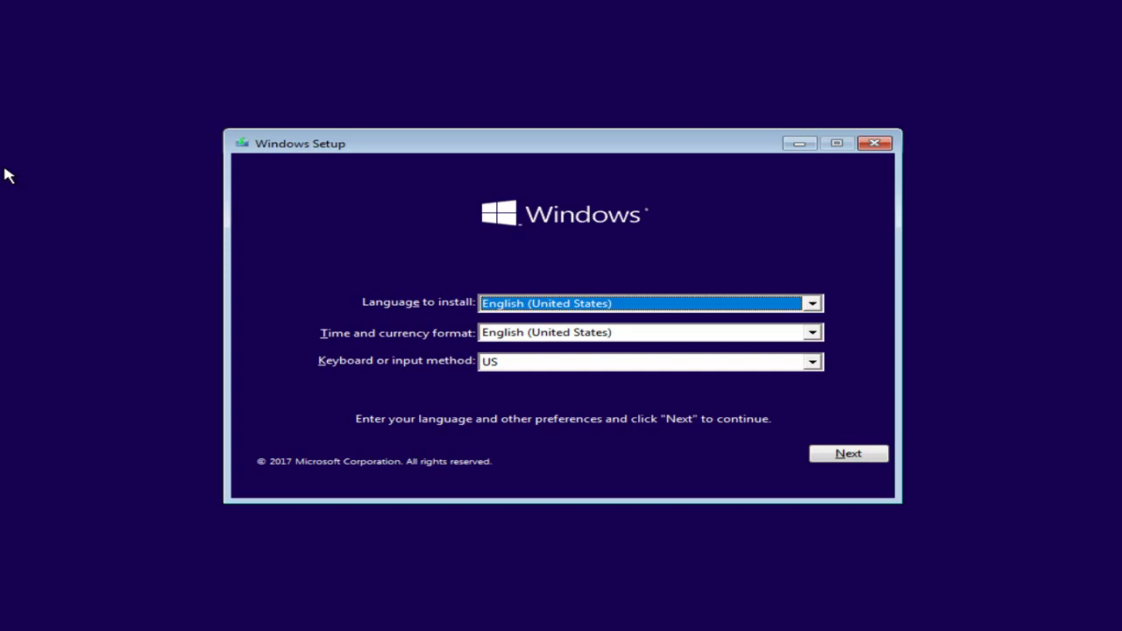
Begin the Windows installation with the default English (United States) language and US keyboard, continuing without a product key.
left_click(857, 453)
left_click(587, 333)
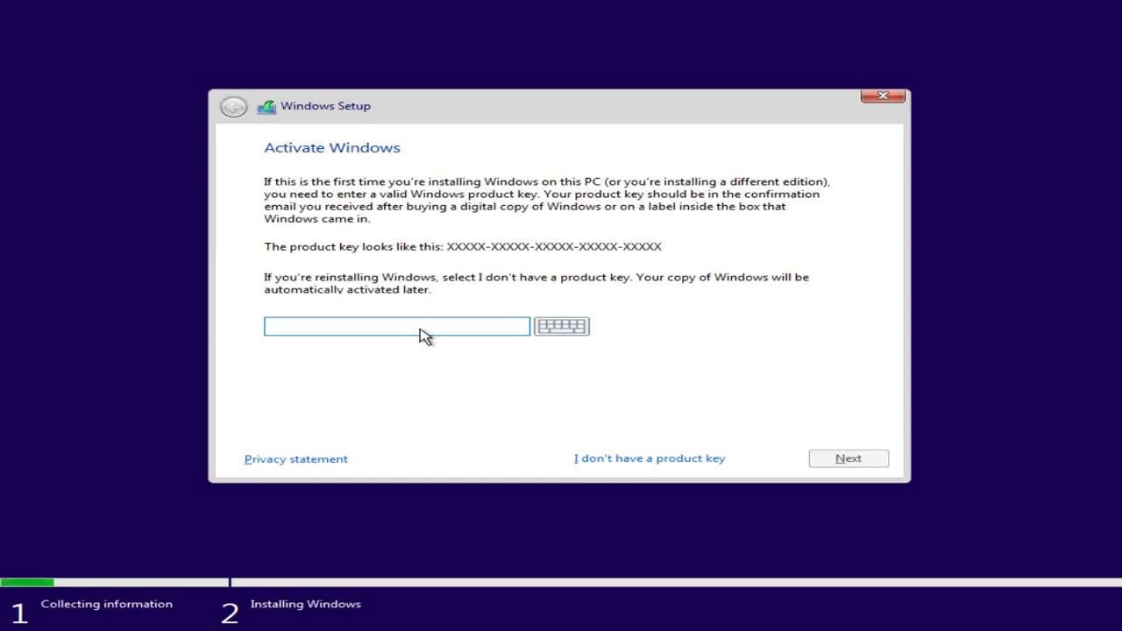
left_click(634, 471)
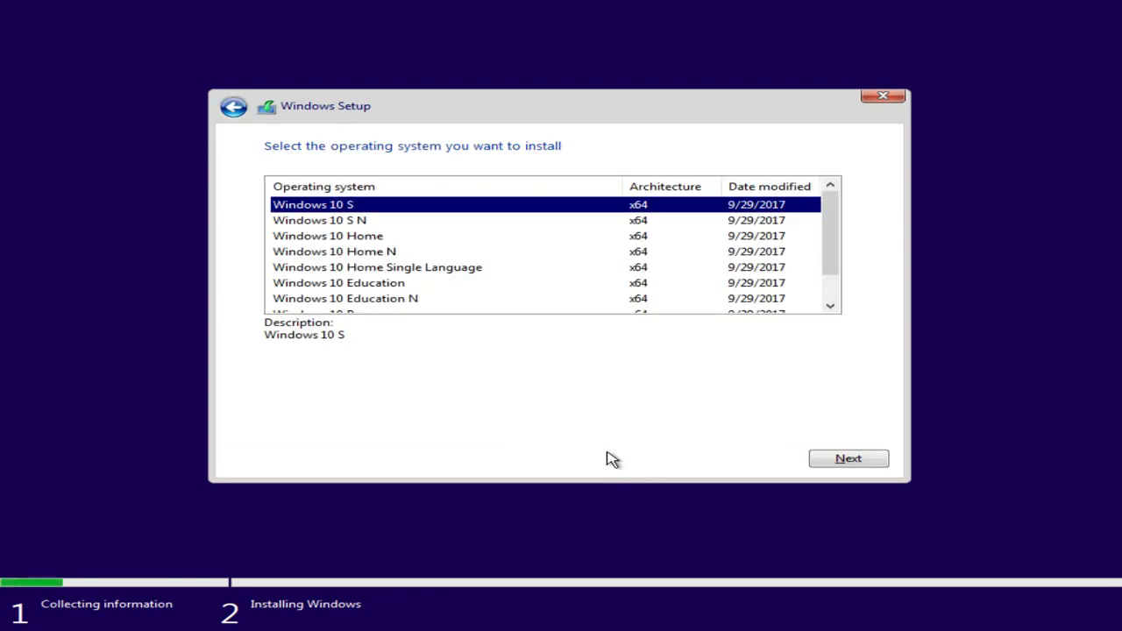
Choose Windows 10 Pro x64 as the operating system to install and continue.
left_click(488, 268)
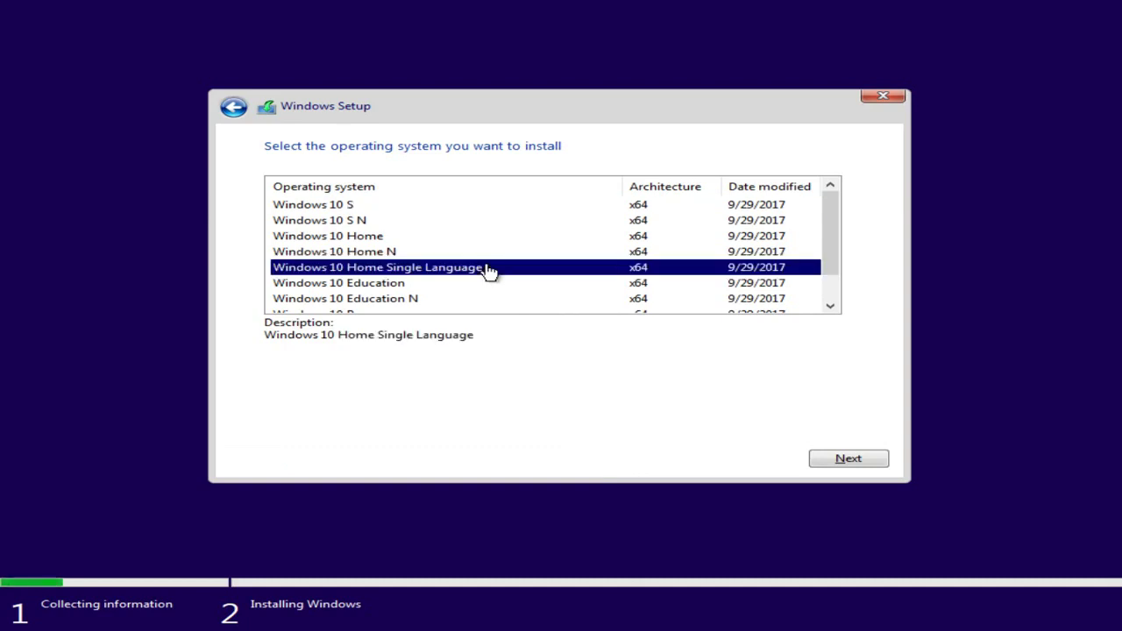
scroll(489, 272, "down", 1)
scroll(489, 271, "up", 1)
scroll(488, 272, "down", 1)
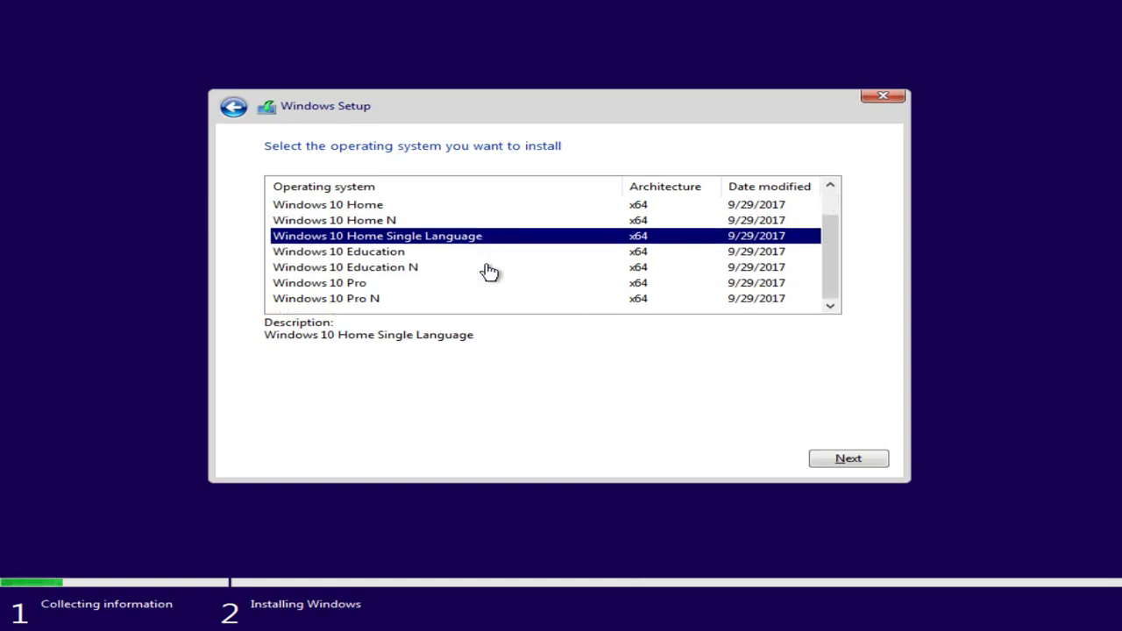
left_click(359, 286)
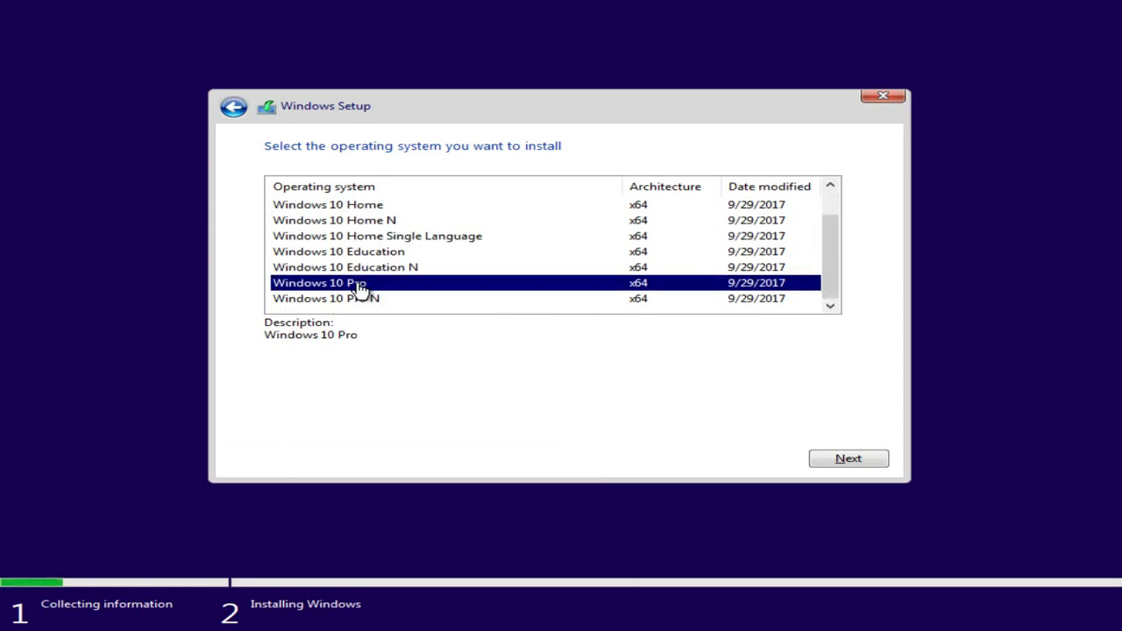
left_click(839, 461)
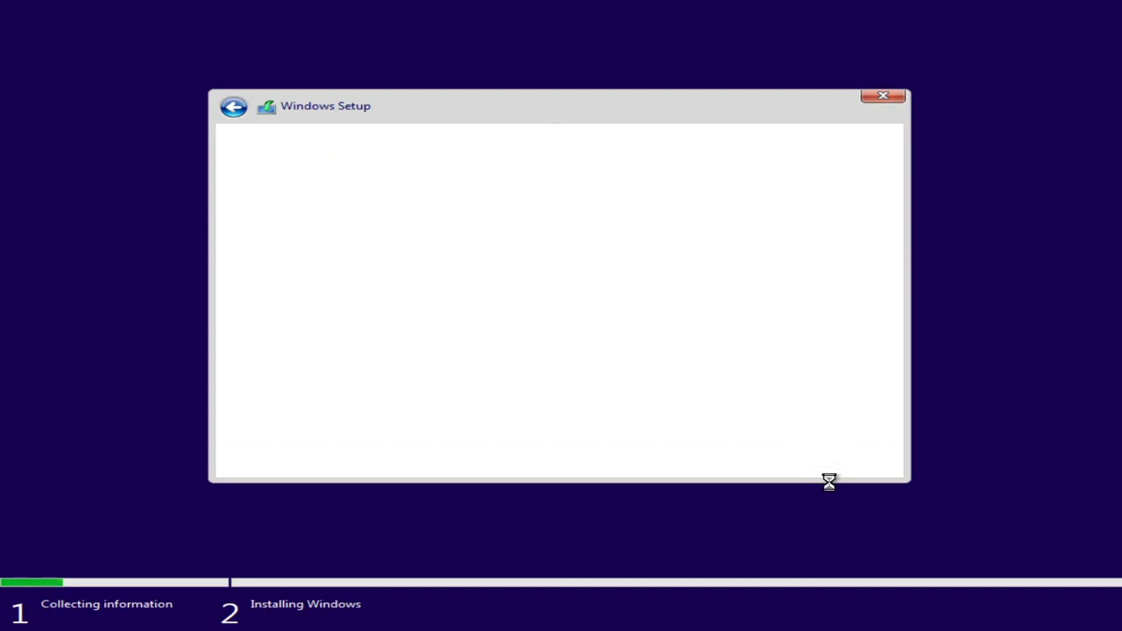
Accept the license terms and start a custom Windows-only installation on the Drive 0 unallocated space.
left_click(366, 424)
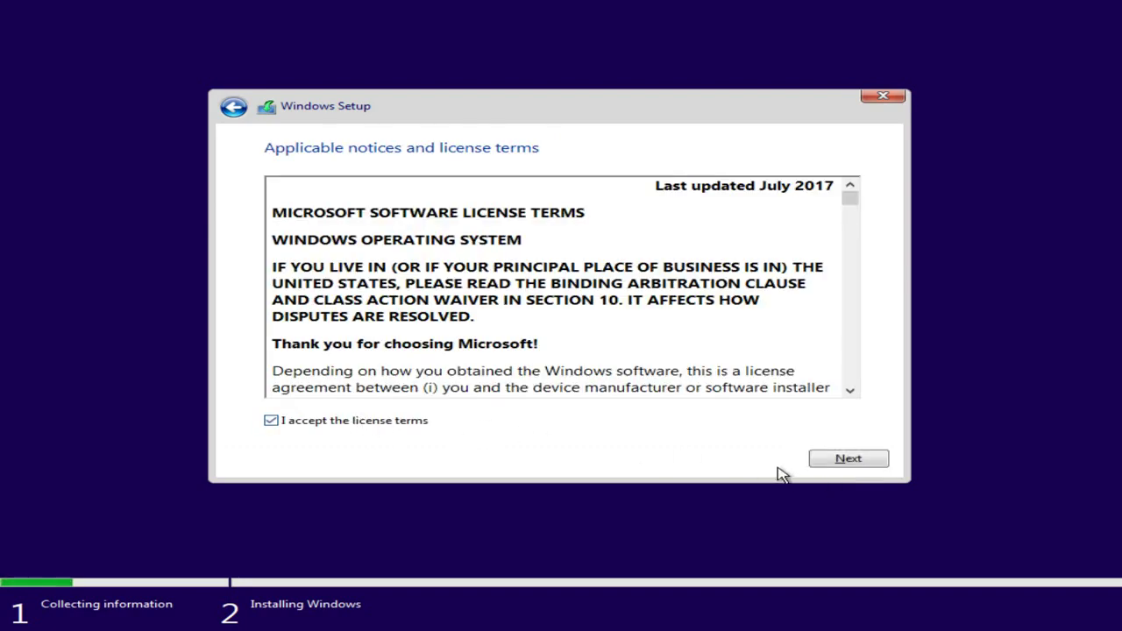
left_click(828, 461)
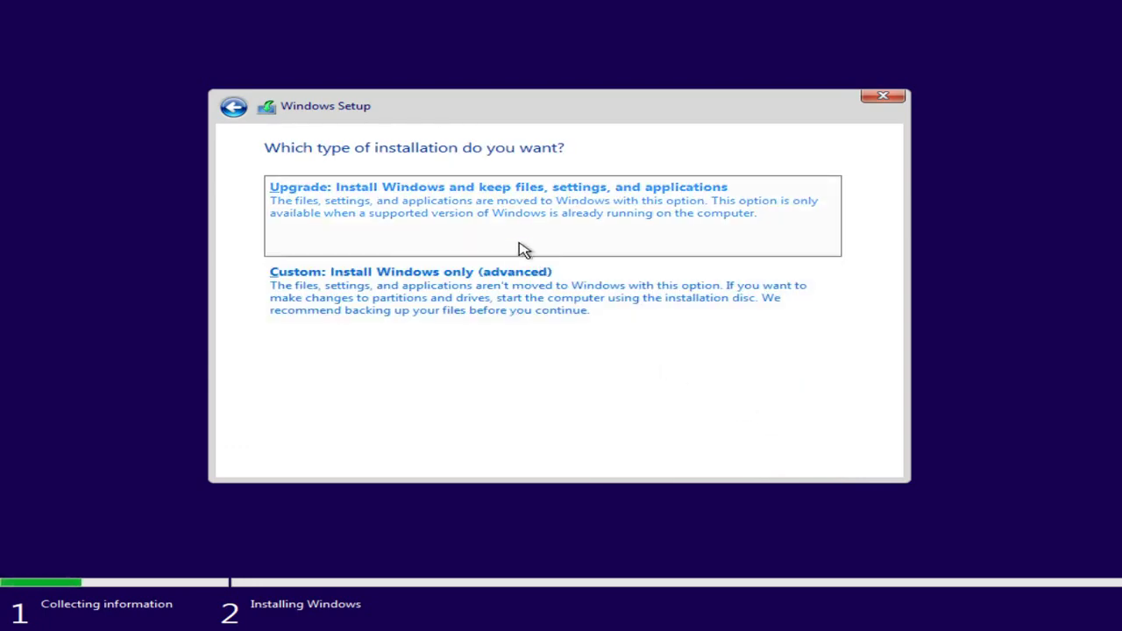
left_click(526, 299)
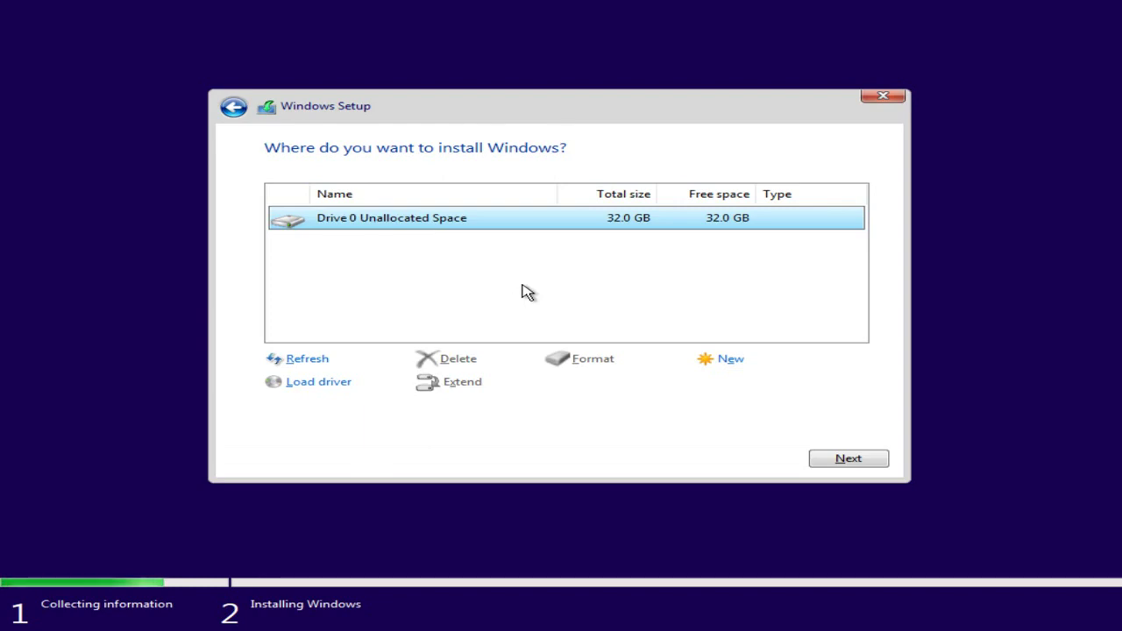
left_click(848, 461)
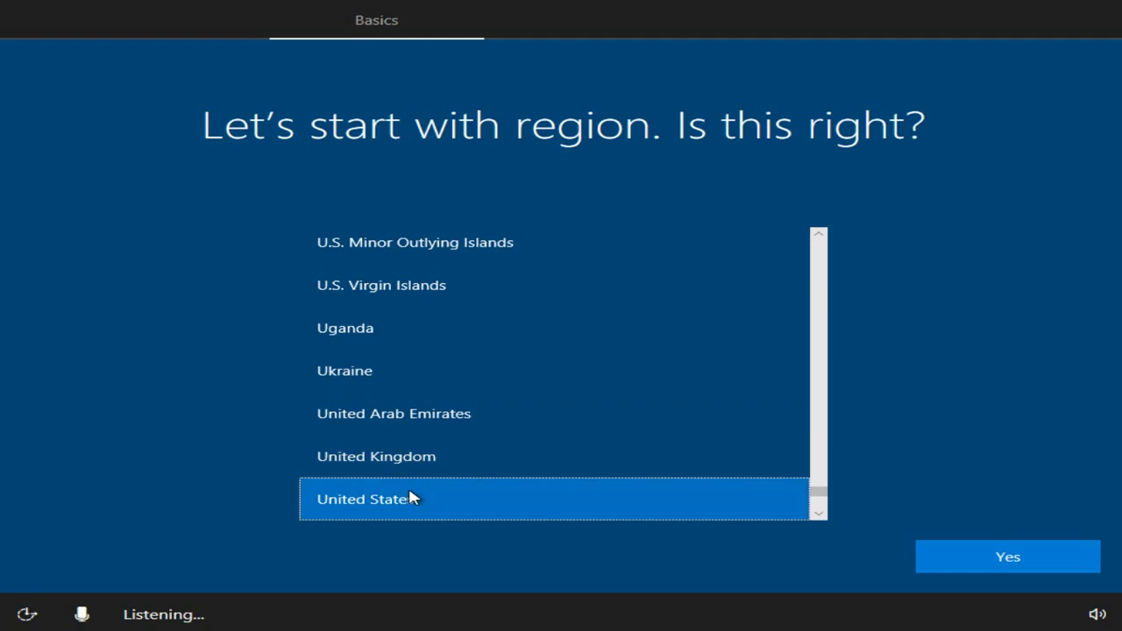
Confirm United States as the region for the new Windows installation.
key("Up")
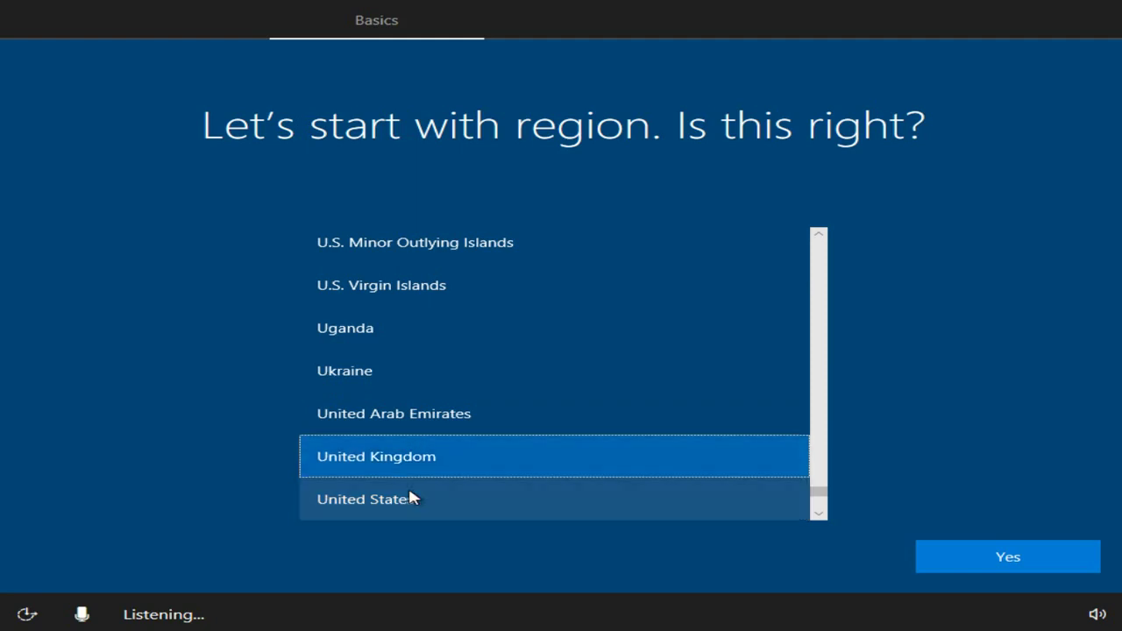
key("Down")
key("Down")
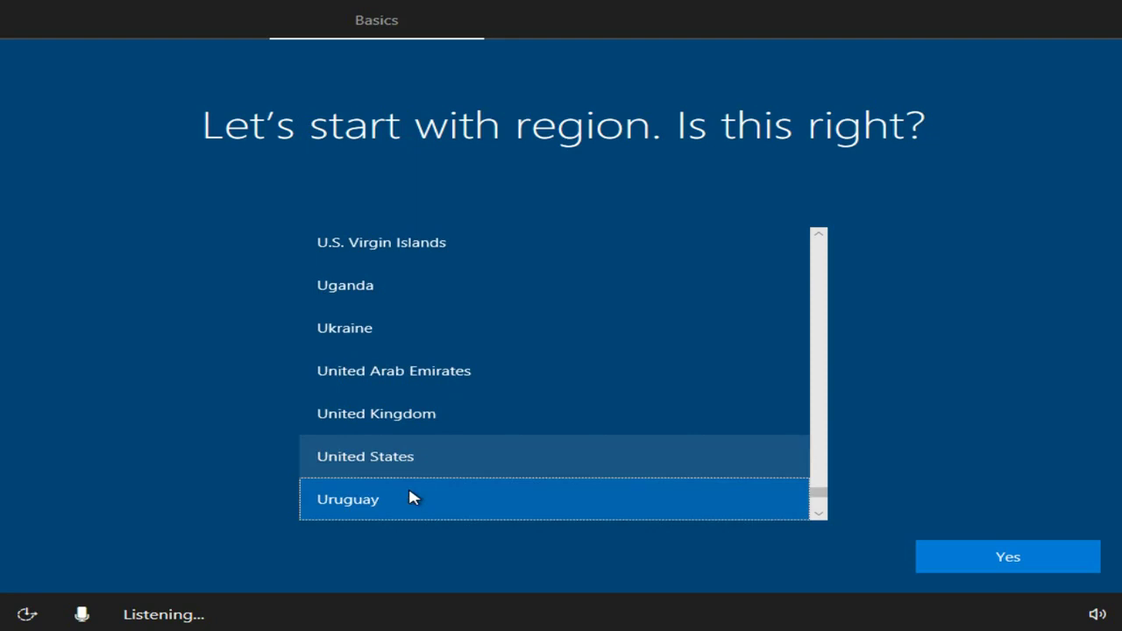
key("Up")
key("Up")
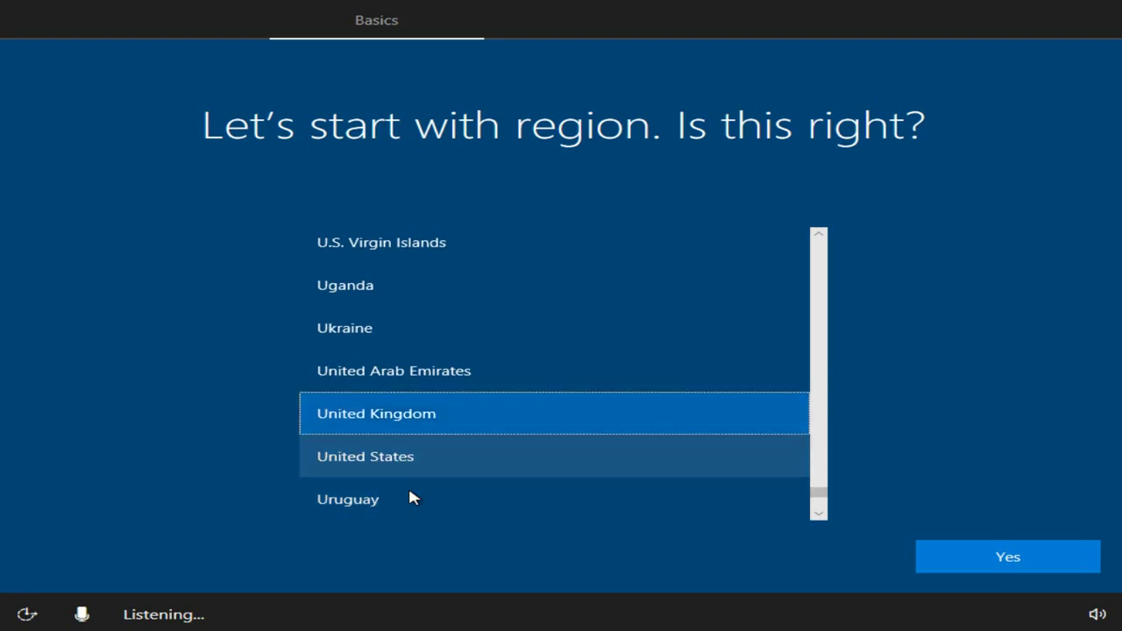
key("Down")
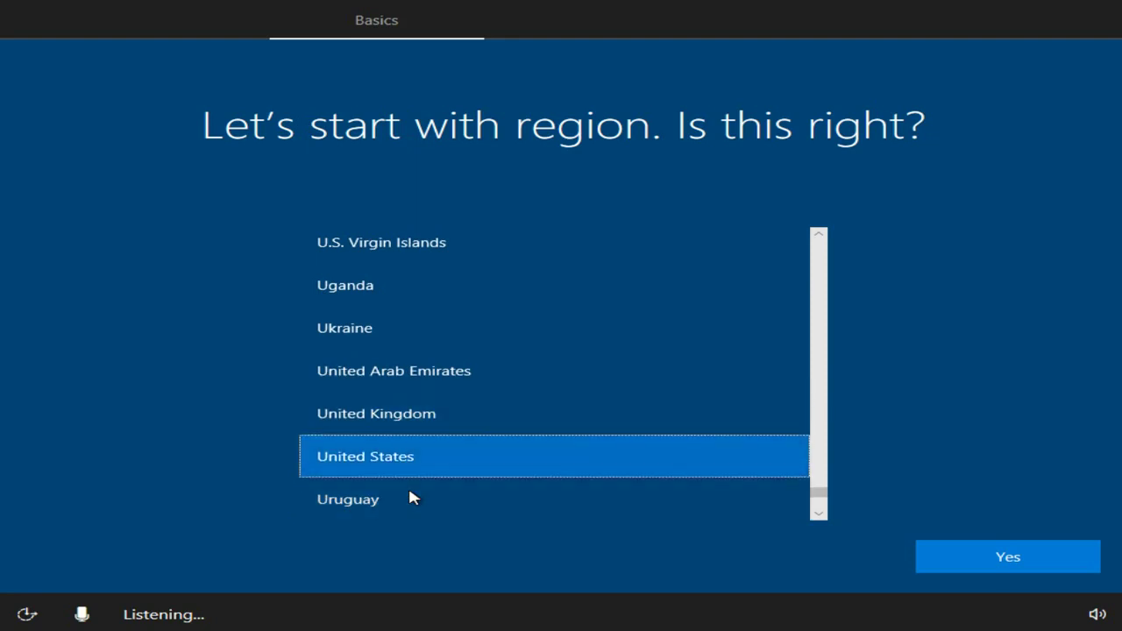
left_click(1015, 563)
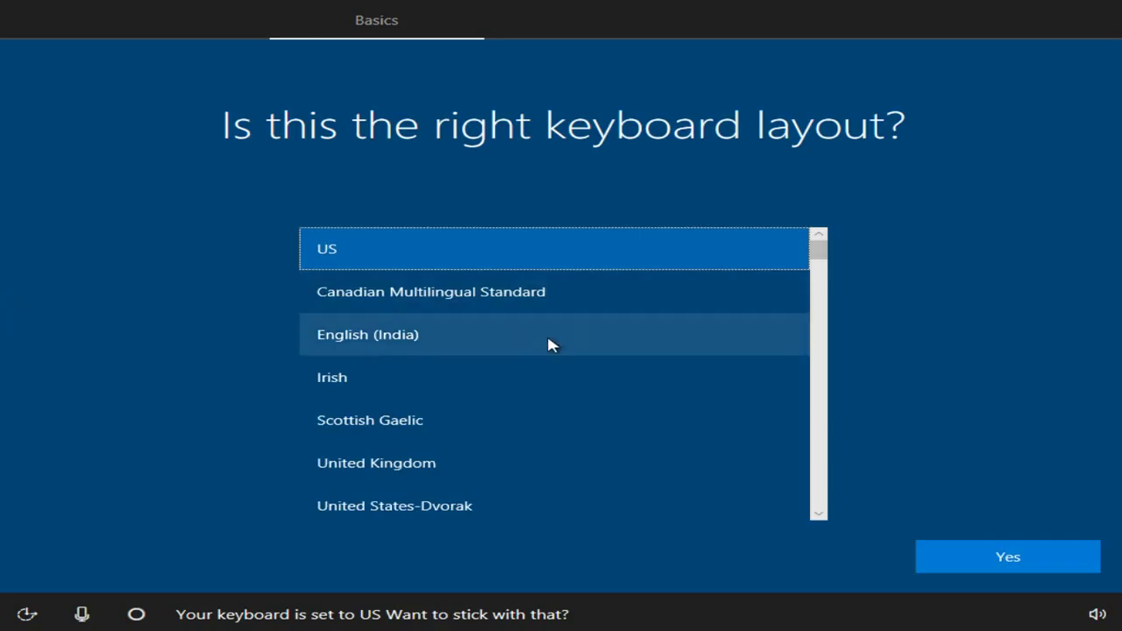
Set the keyboard layout to English (India), skipping the second layout and the network connection.
left_click(548, 345)
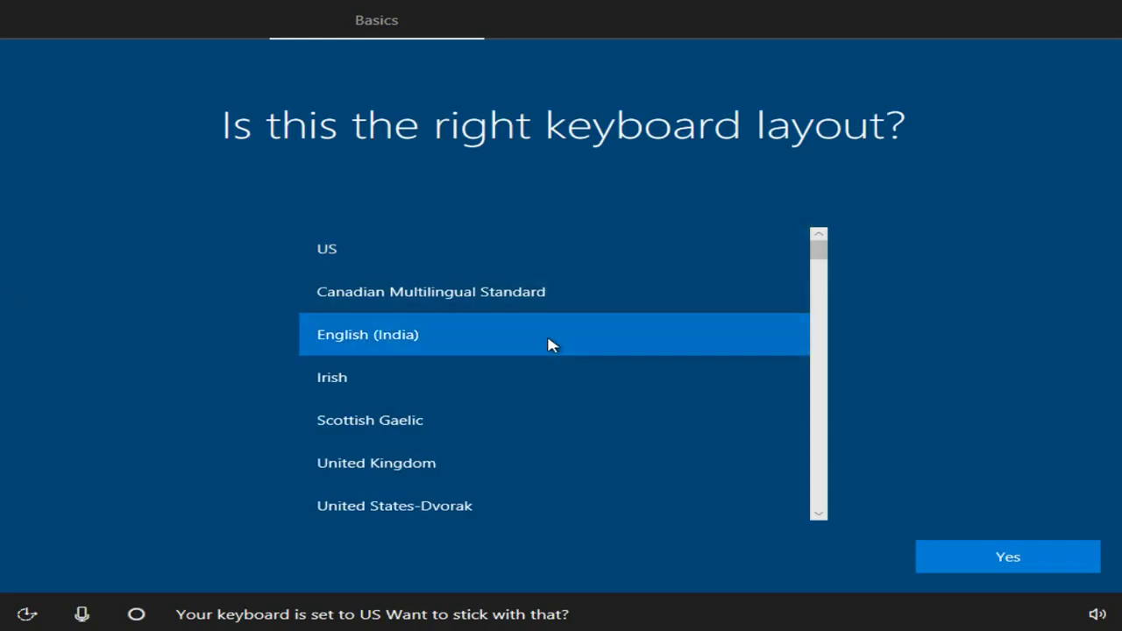
left_click(1014, 561)
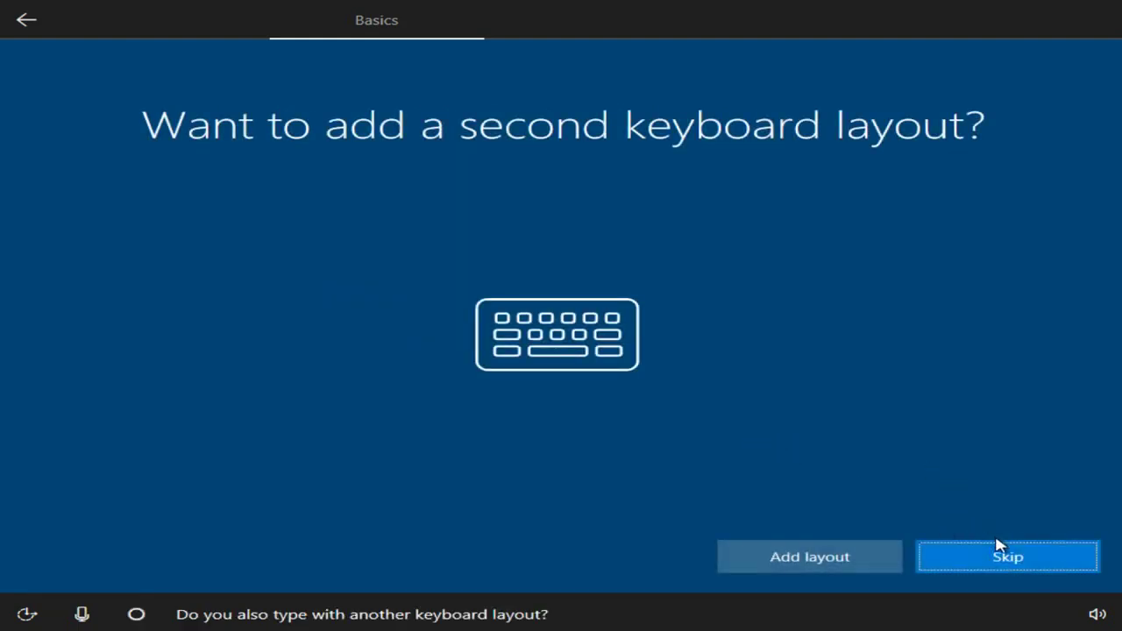
left_click(1014, 561)
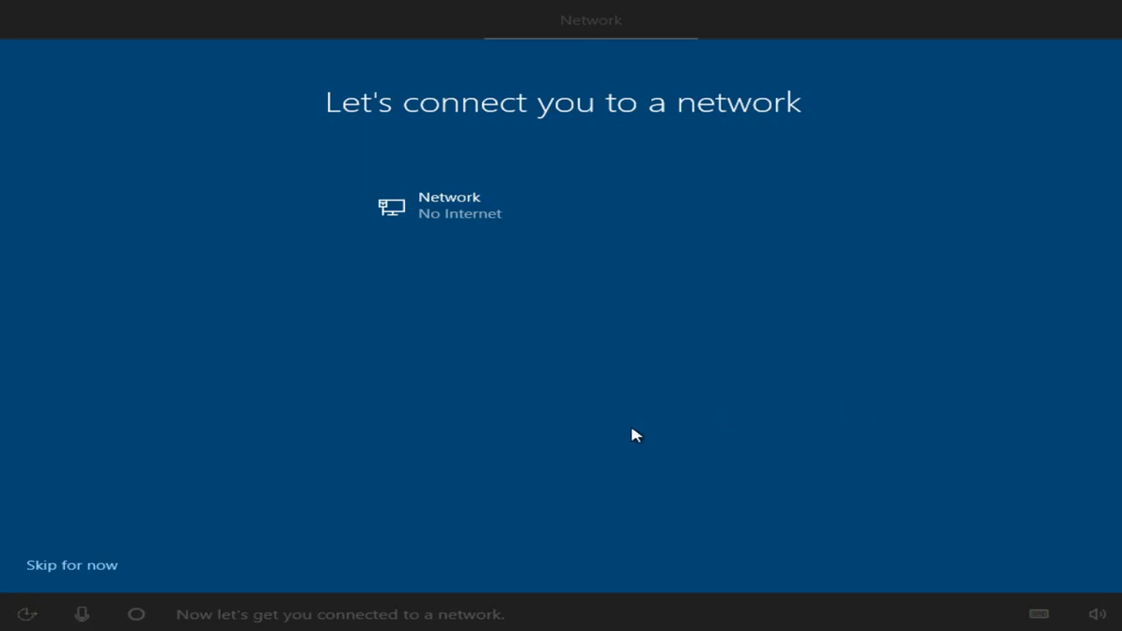
left_click(87, 565)
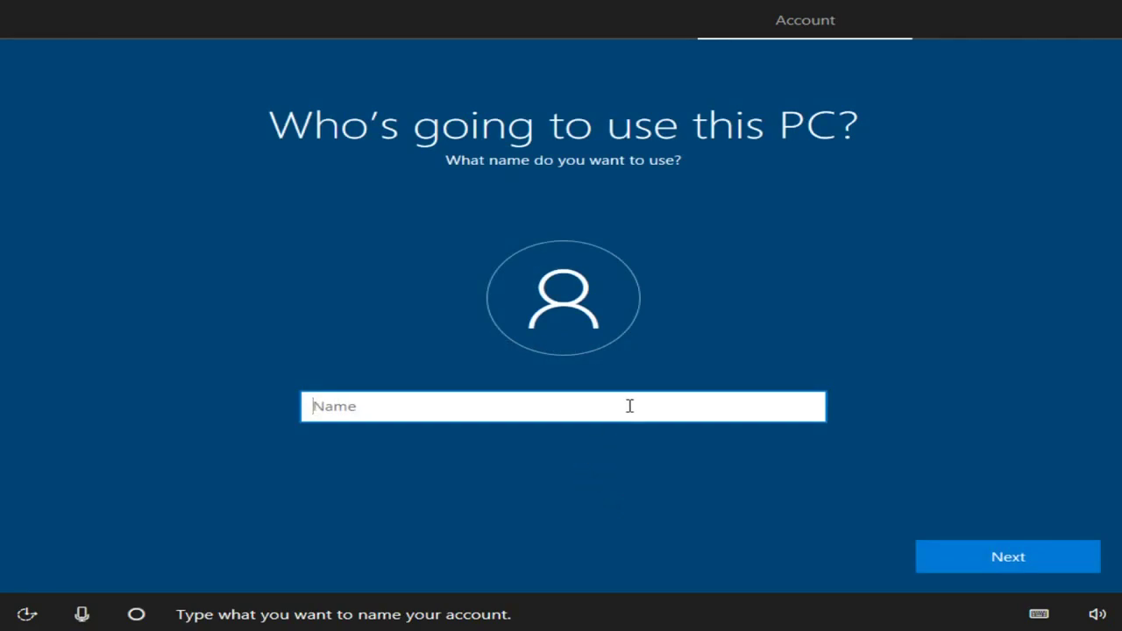
Create a local user account named "win 10" and leave its password blank.
type("win 10")
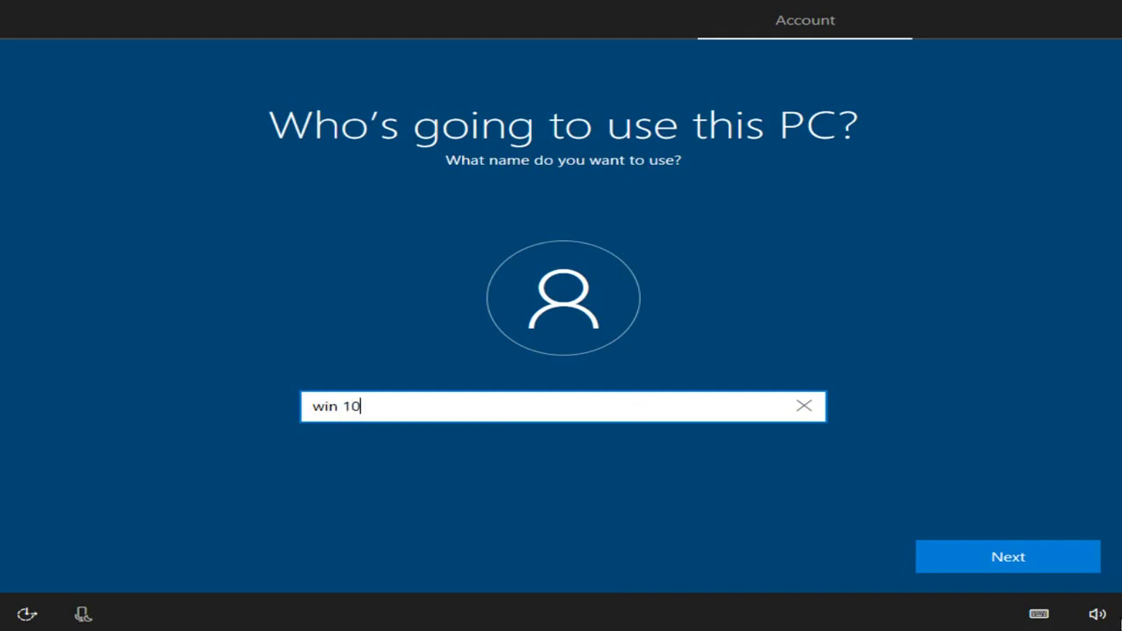
left_click(1026, 566)
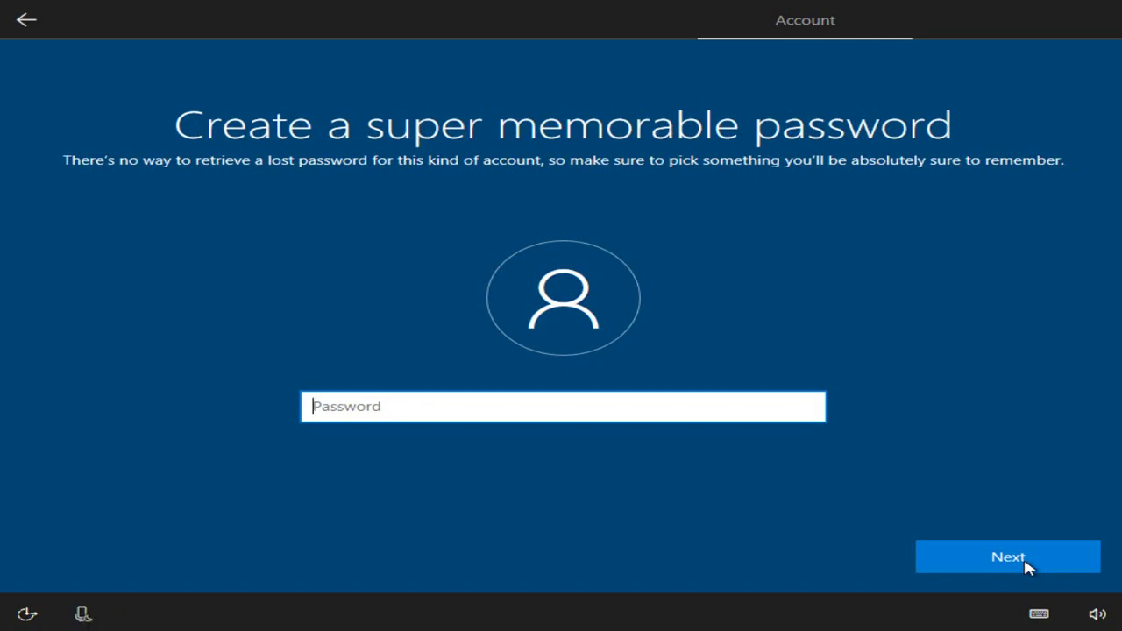
left_click(1025, 560)
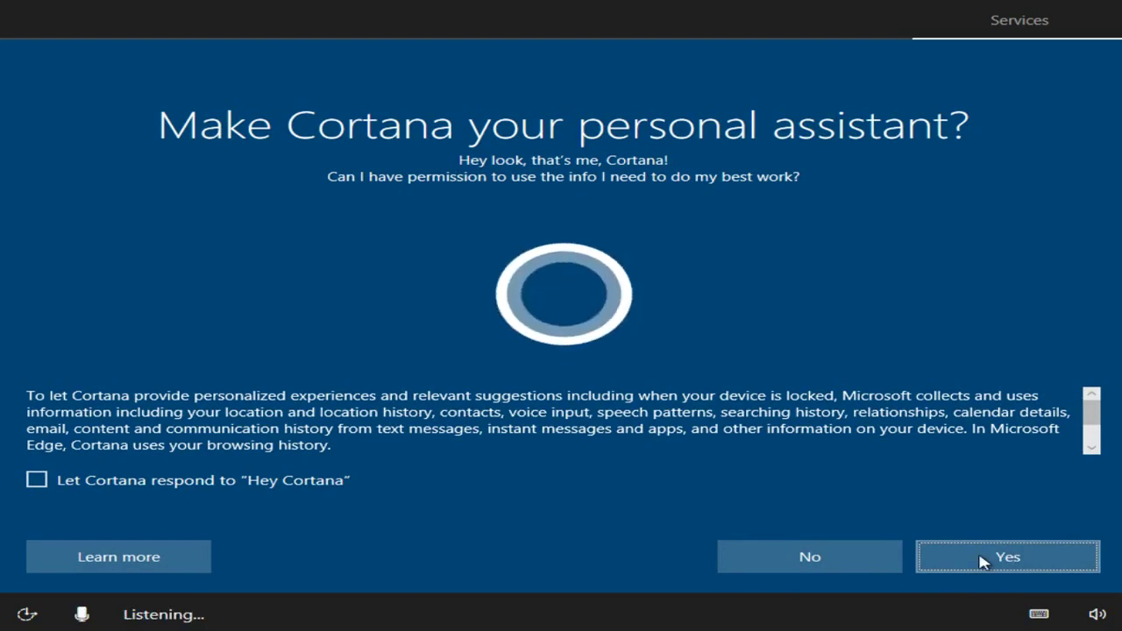
Decline Cortana as personal assistant and accept the recommended privacy settings.
left_click(865, 554)
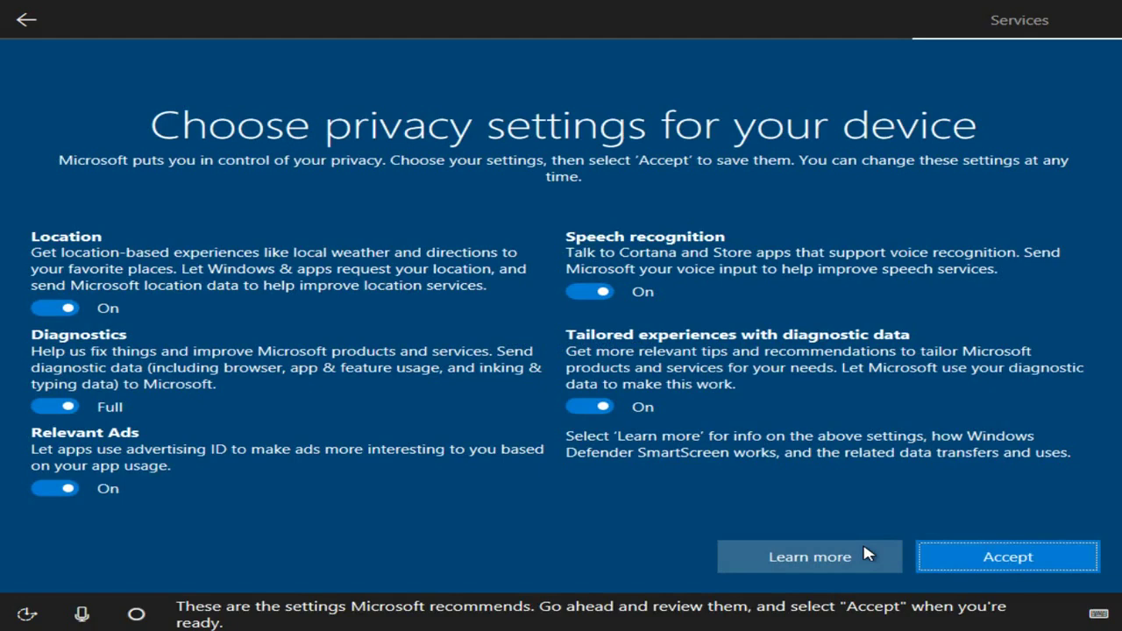
left_click(985, 565)
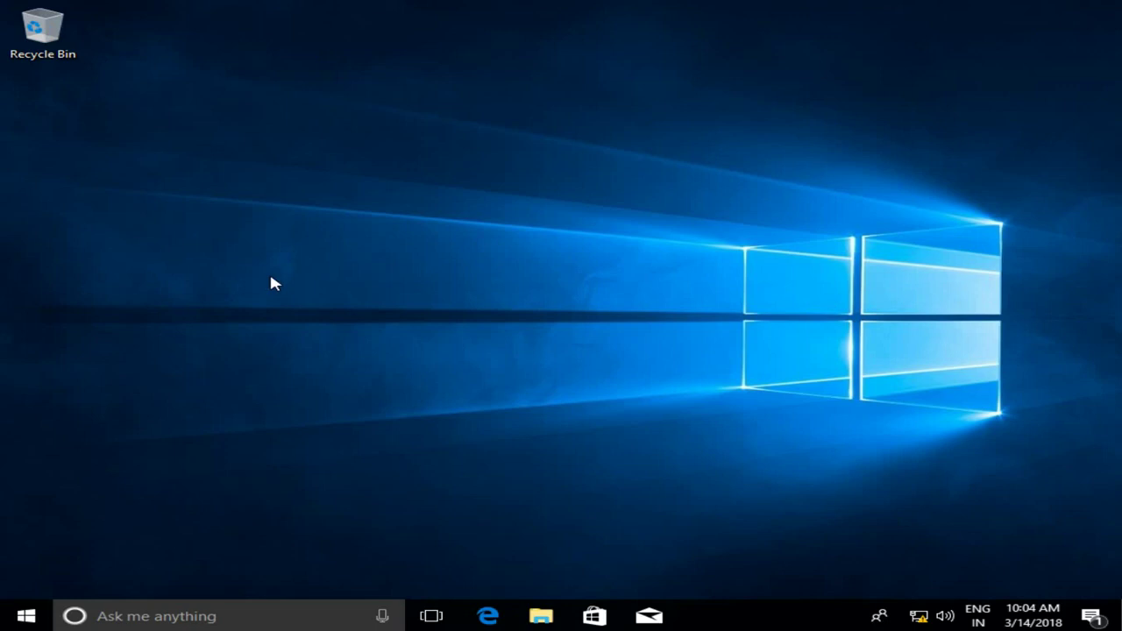
left_click(42, 32)
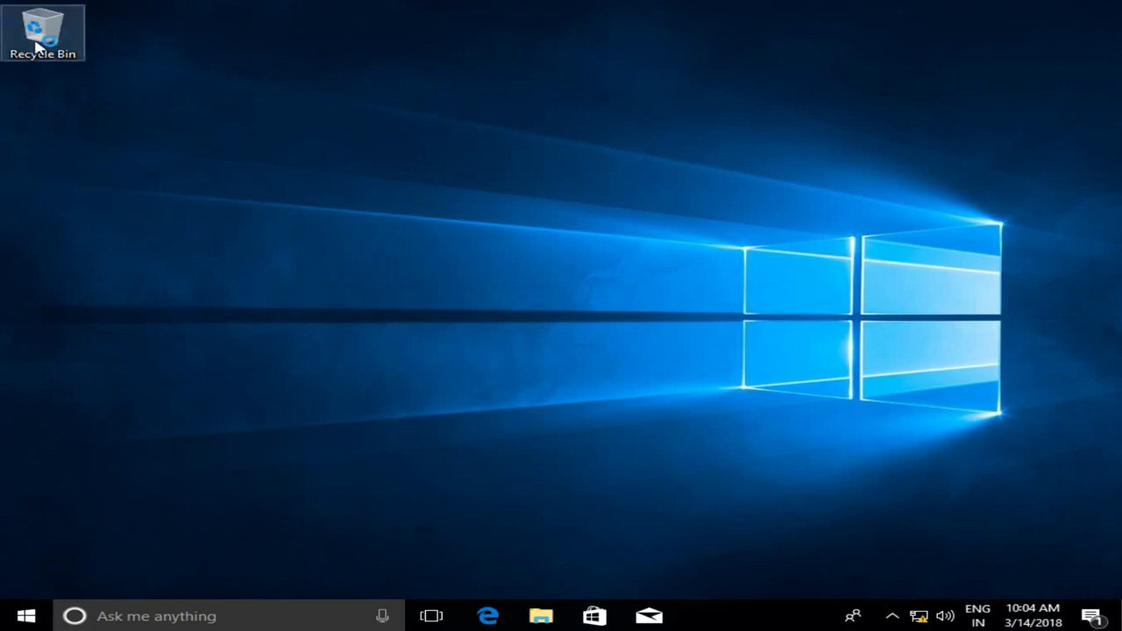
left_click(291, 198)
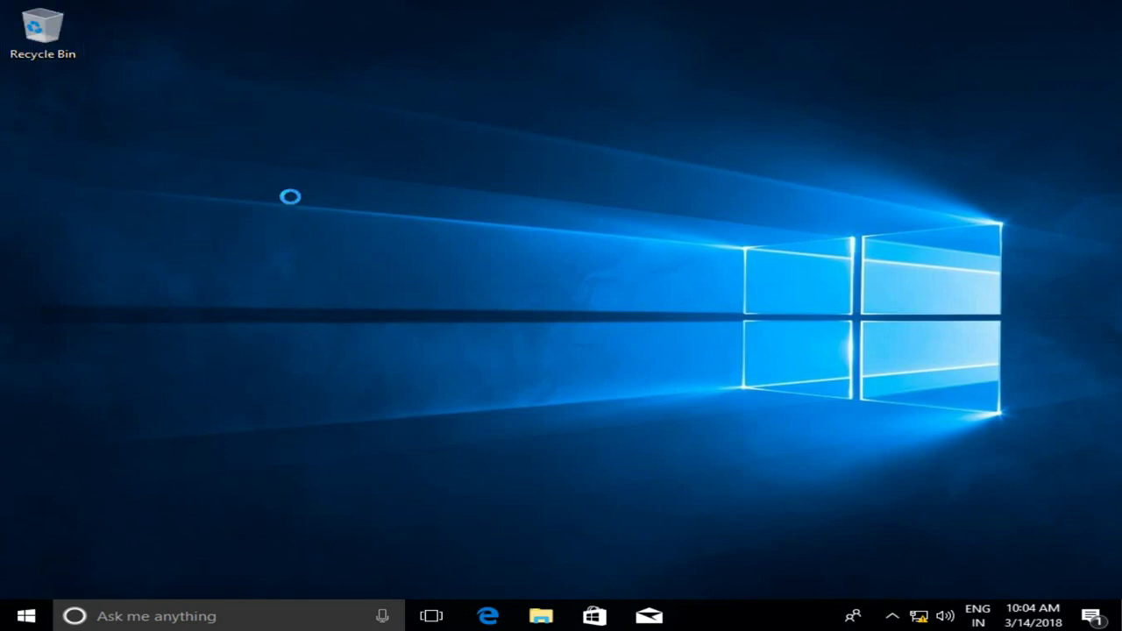
Open the desktop icon settings from the Themes page of the desktop personalization settings.
right_click(292, 198)
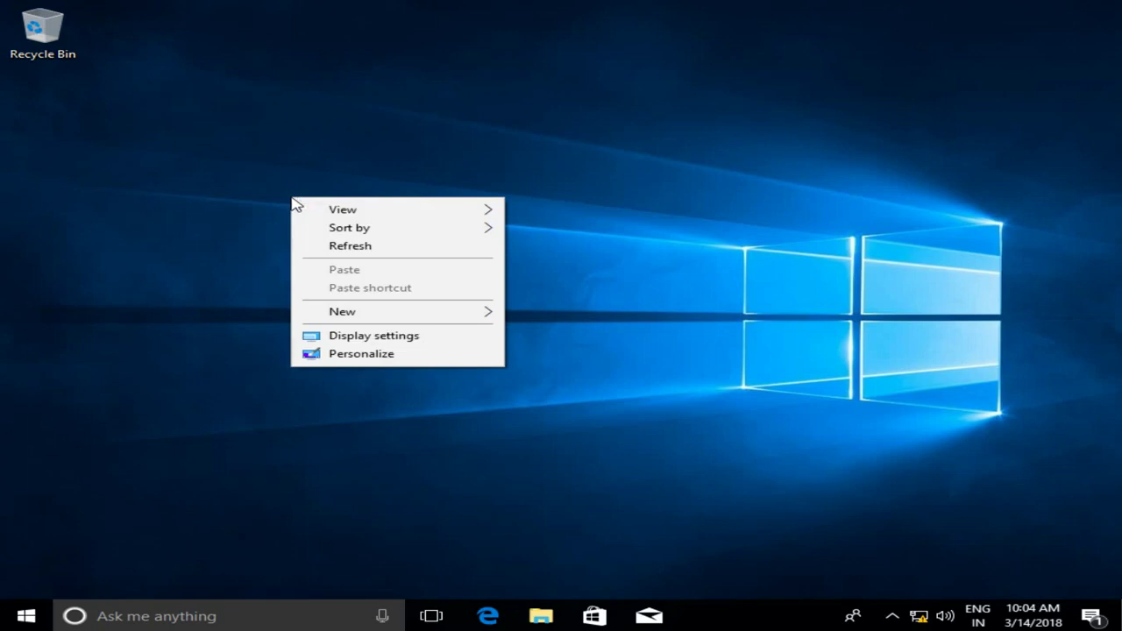
left_click(374, 357)
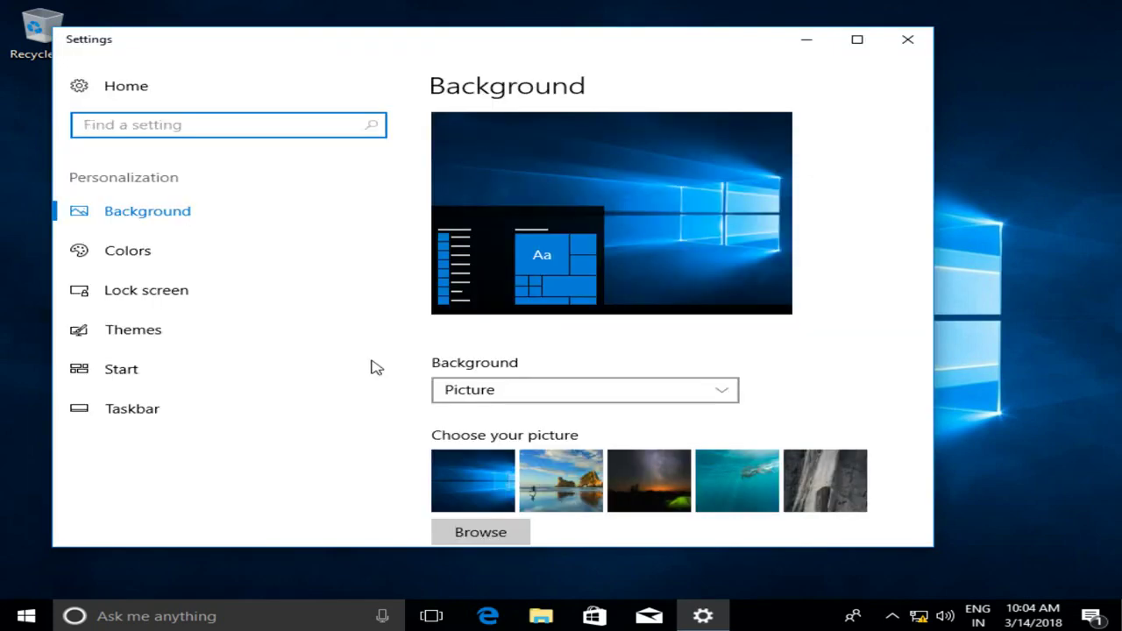
left_click(163, 337)
scroll(724, 446, "down", 8)
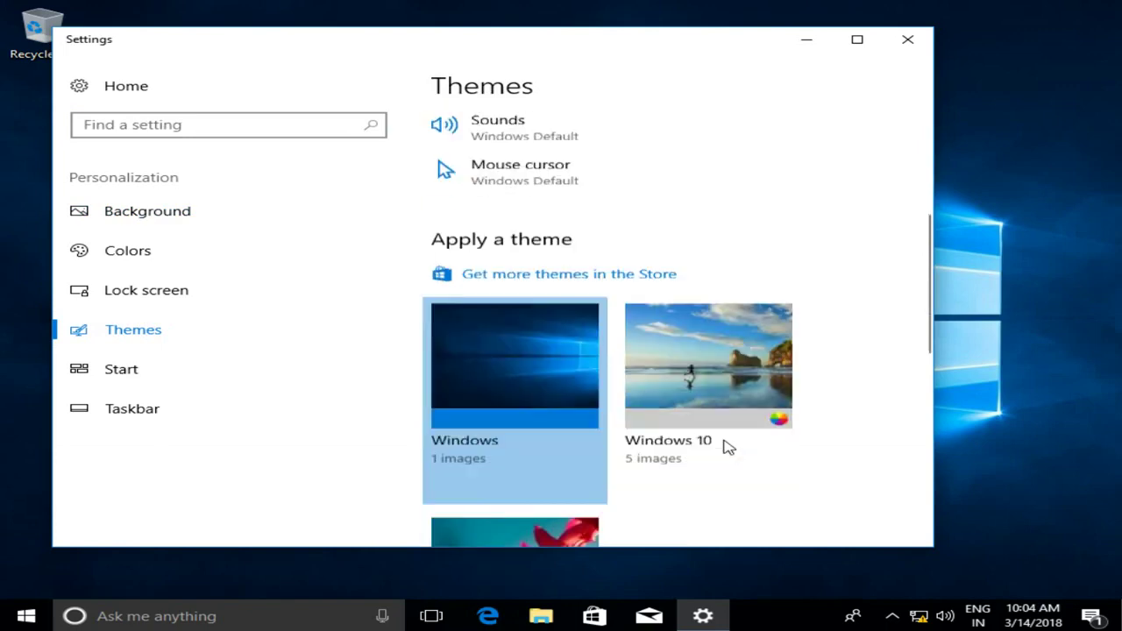
scroll(692, 449, "down", 2)
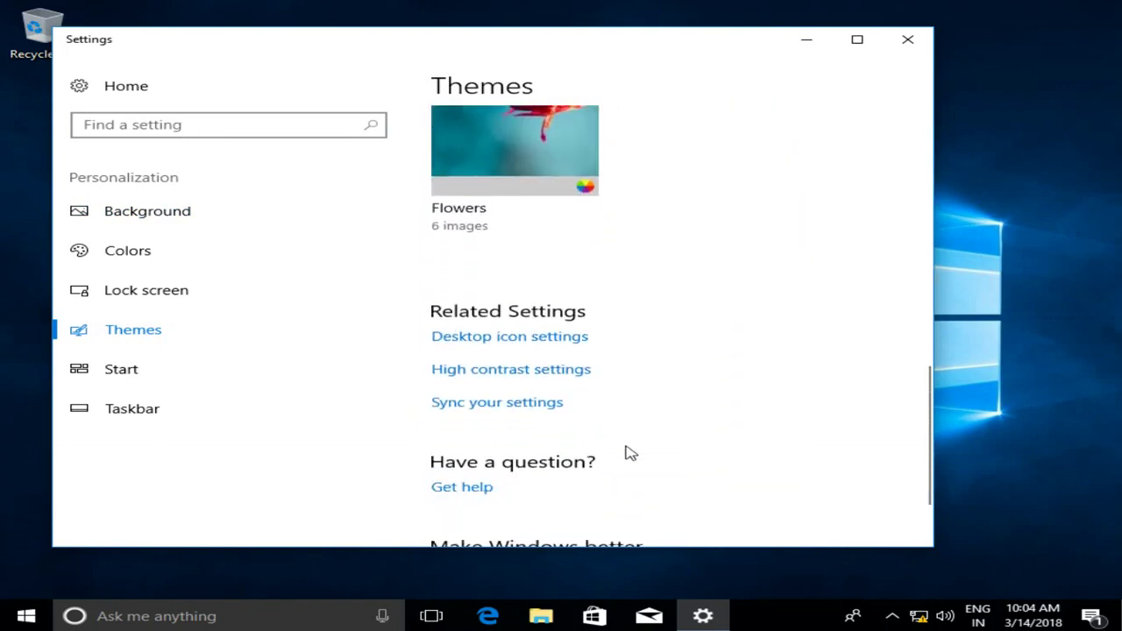
scroll(570, 420, "down", 1)
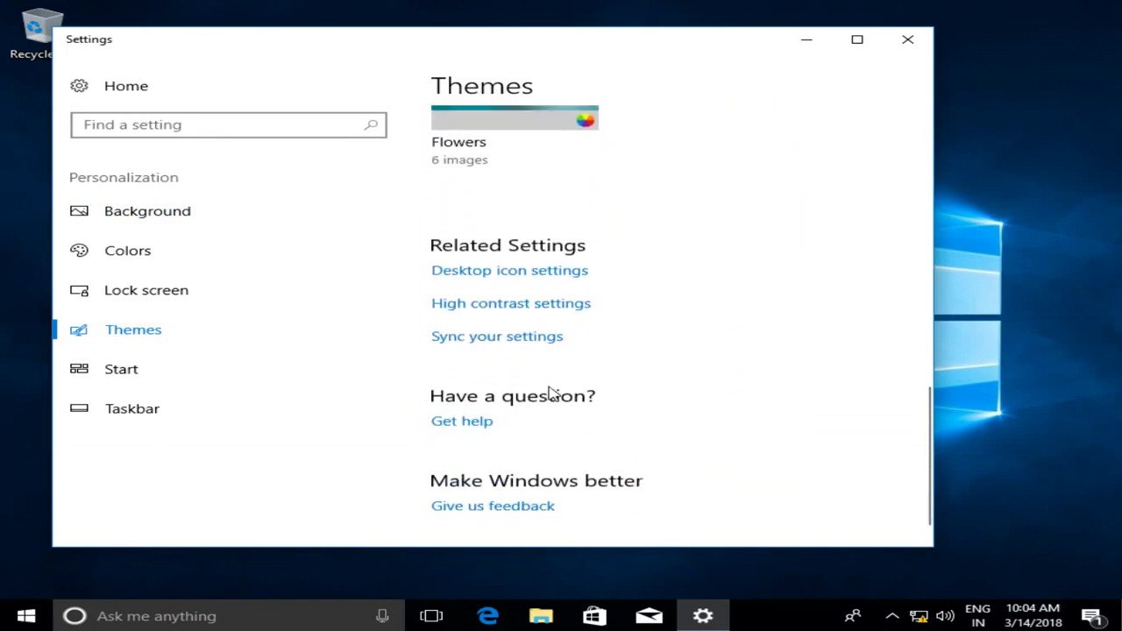
left_click(520, 272)
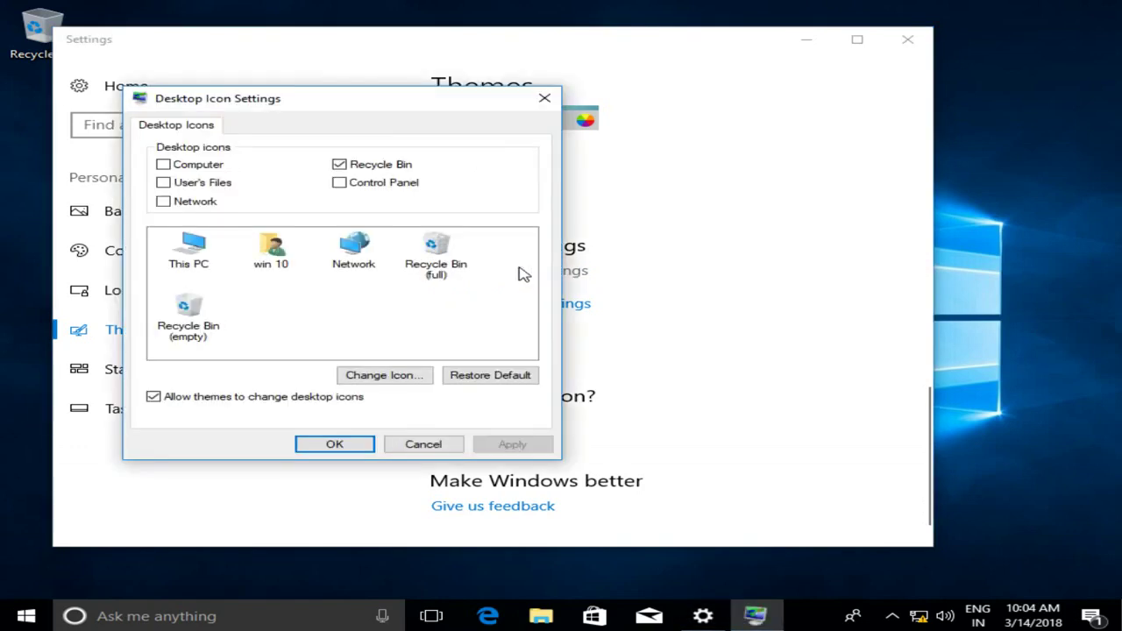
Enable the Computer, Network and Control Panel desktop icons, apply the change and close the Settings window.
left_click(182, 169)
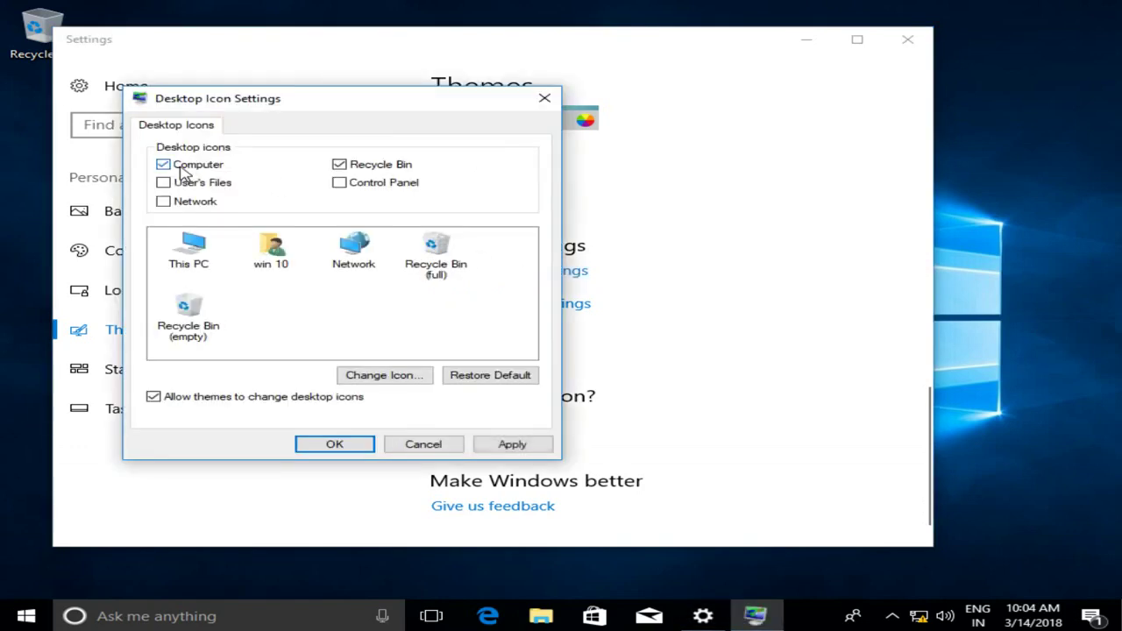
left_click(192, 207)
left_click(367, 185)
left_click(334, 445)
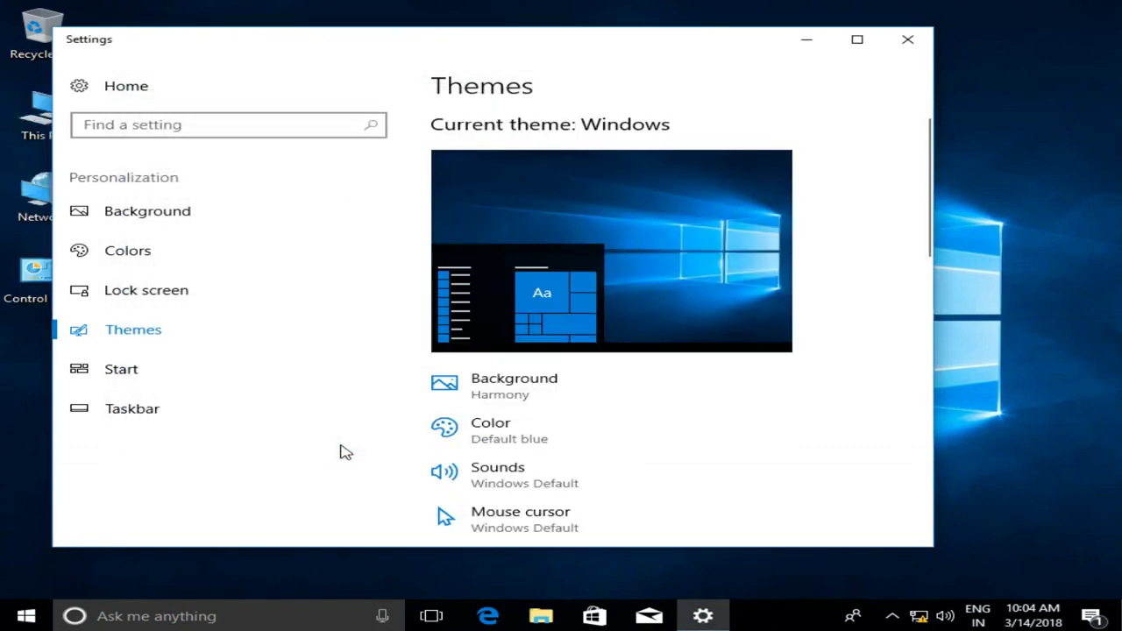
left_click(908, 42)
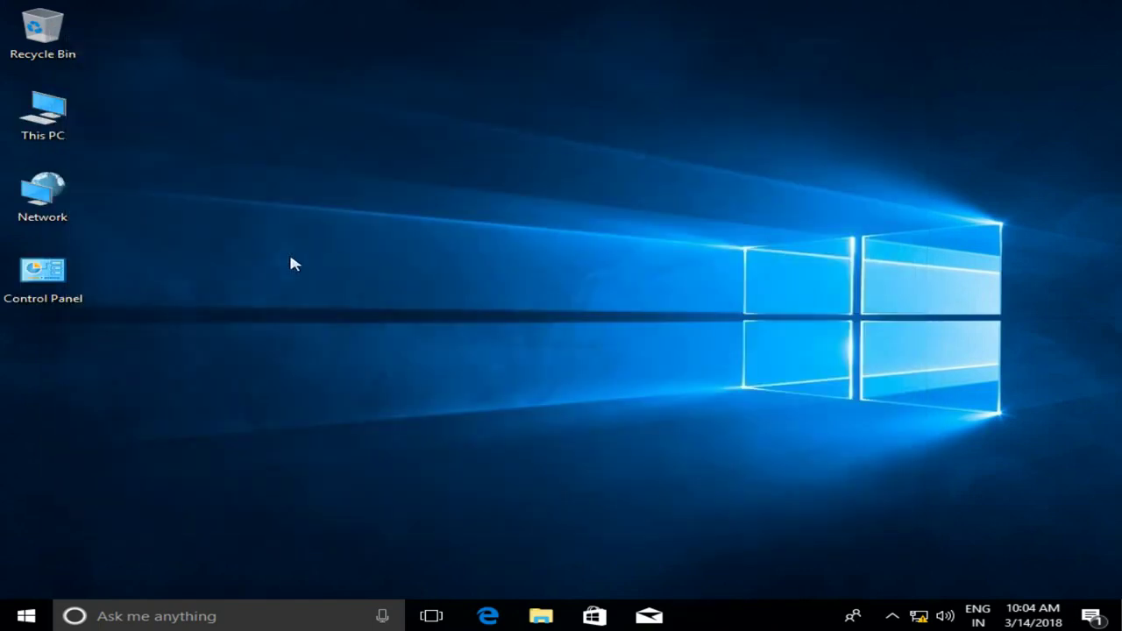
left_click_drag(209, 345, 8, 8)
left_click(591, 283)
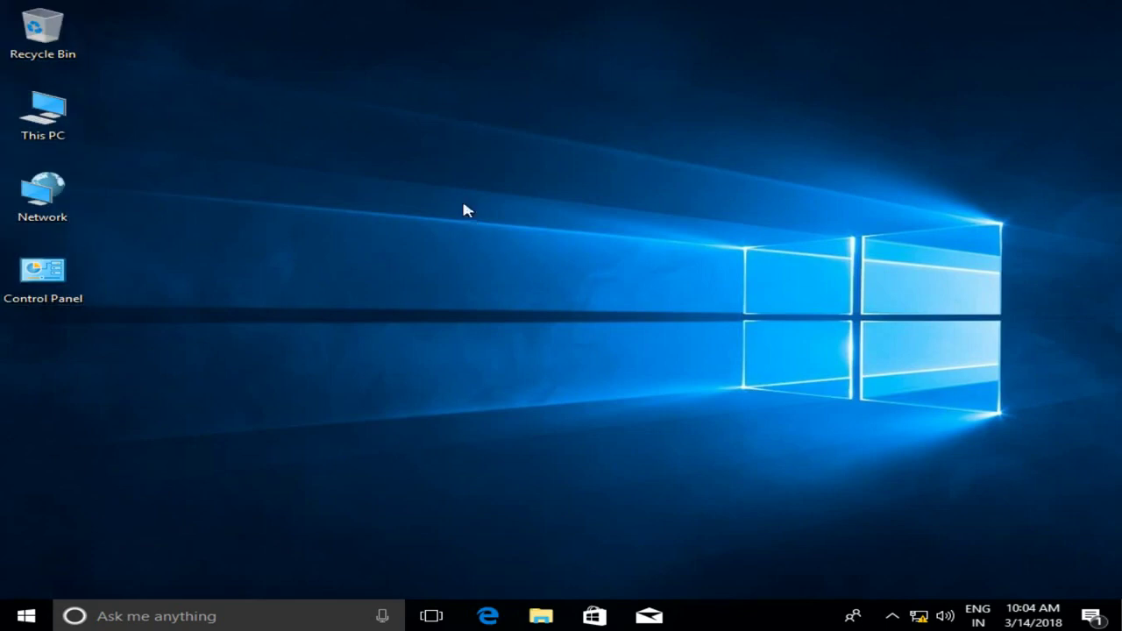